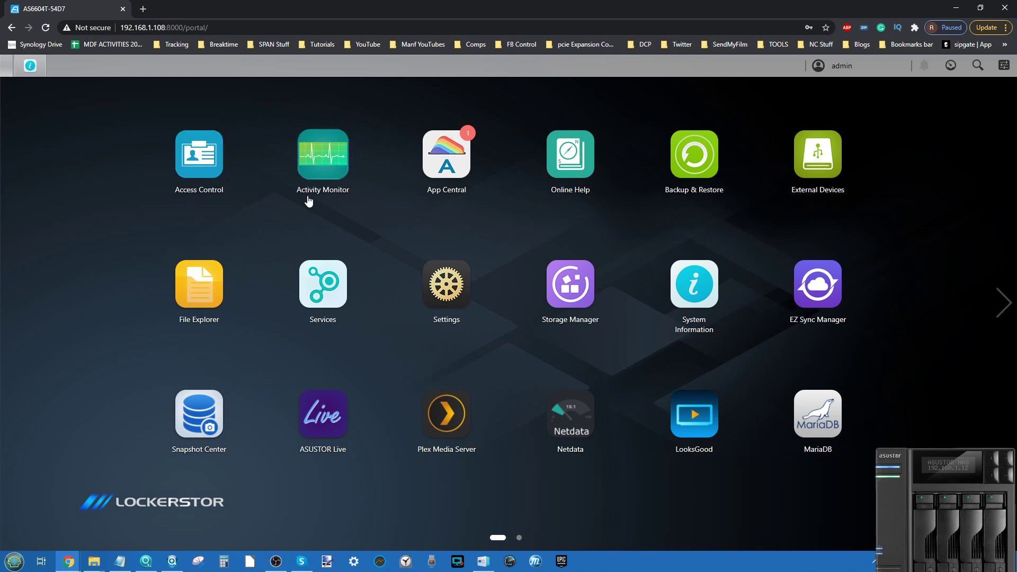
- Open Storage Manager from the ADM desktop
{"action": "left_click", "coordinate": [557, 276]}
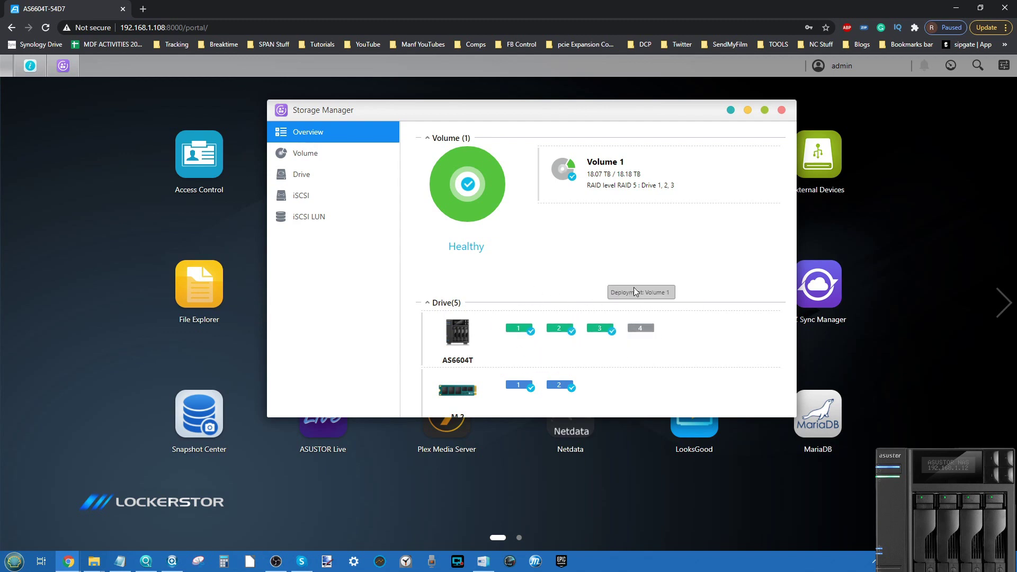
{"action": "left_click", "coordinate": [30, 65]}
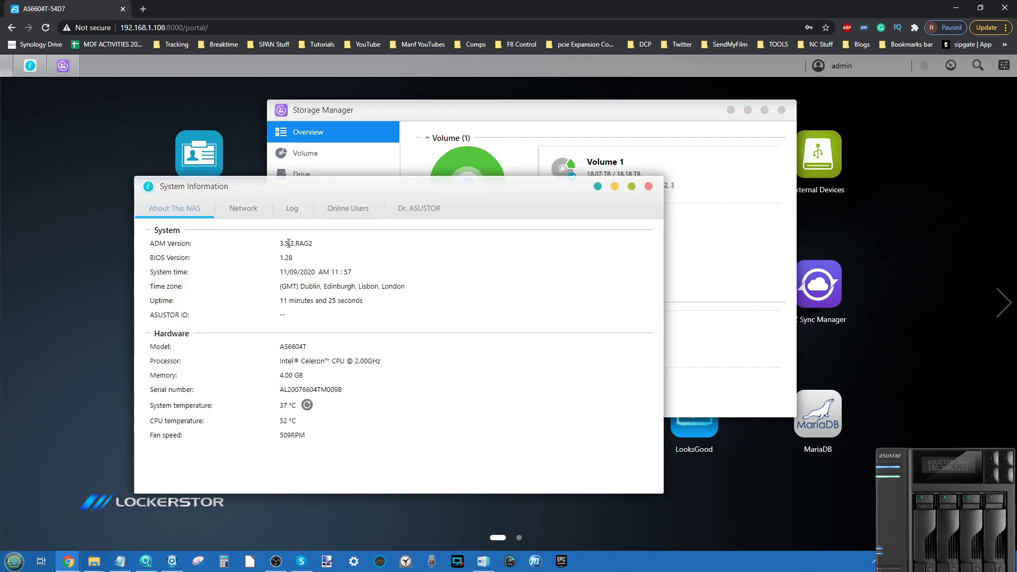
{"action": "left_click_drag", "start_coordinate": [312, 243], "coordinate": [289, 243]}
{"action": "left_click", "coordinate": [647, 188]}
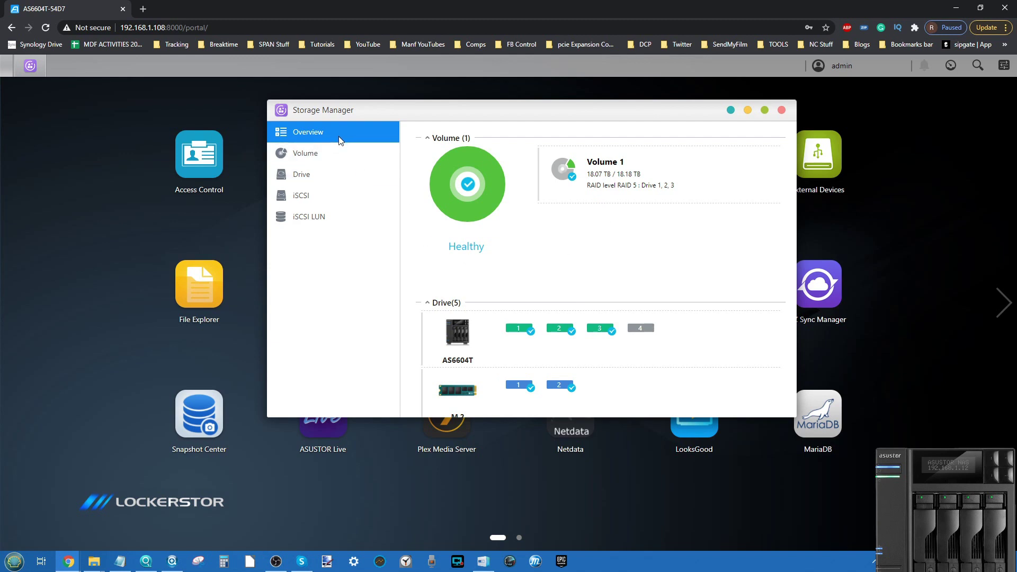
- Show the volume list, then expand and collapse Volume 1's details
{"action": "left_click", "coordinate": [299, 157]}
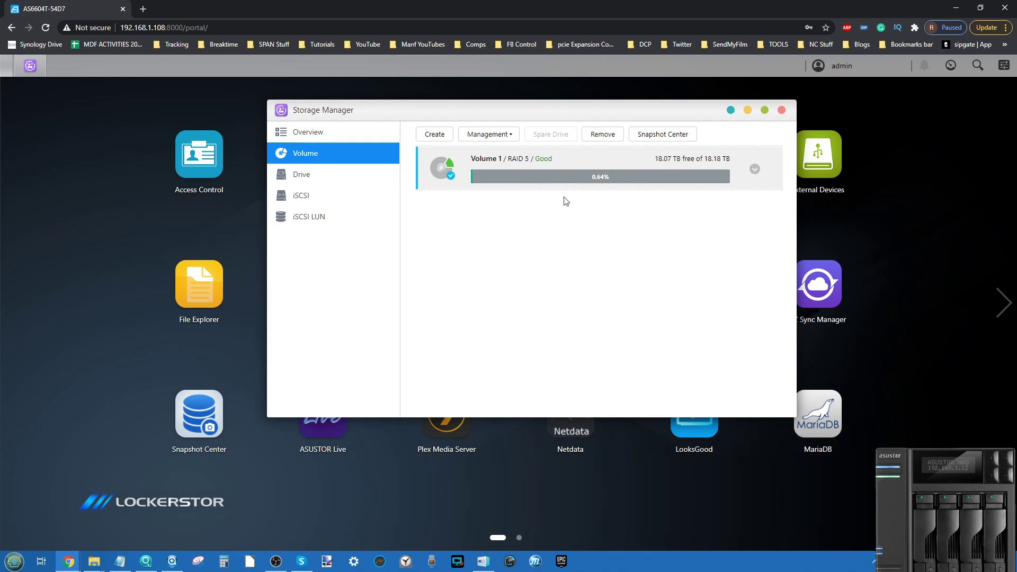
{"action": "left_click", "coordinate": [753, 169]}
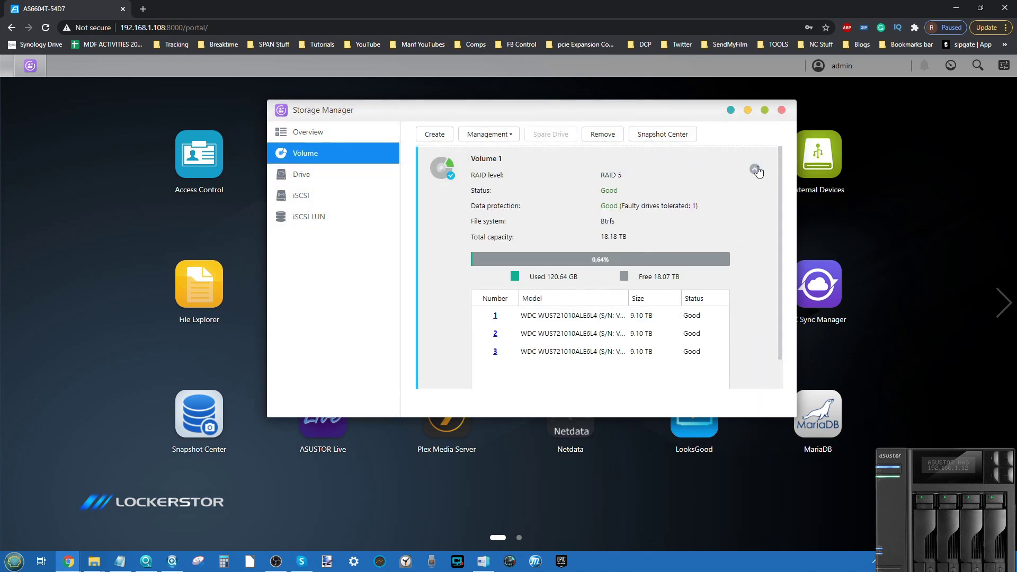
{"action": "left_click", "coordinate": [754, 169]}
- Start a new volume with Advanced setup and choose RAID 1 as the volume type
{"action": "left_click", "coordinate": [442, 133]}
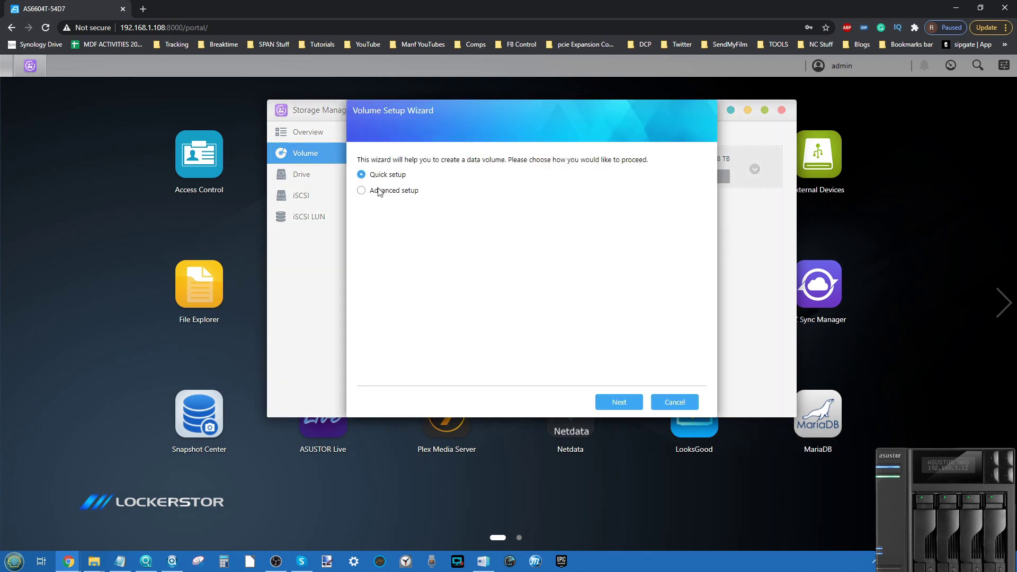
{"action": "left_click", "coordinate": [378, 193]}
{"action": "left_click", "coordinate": [619, 403]}
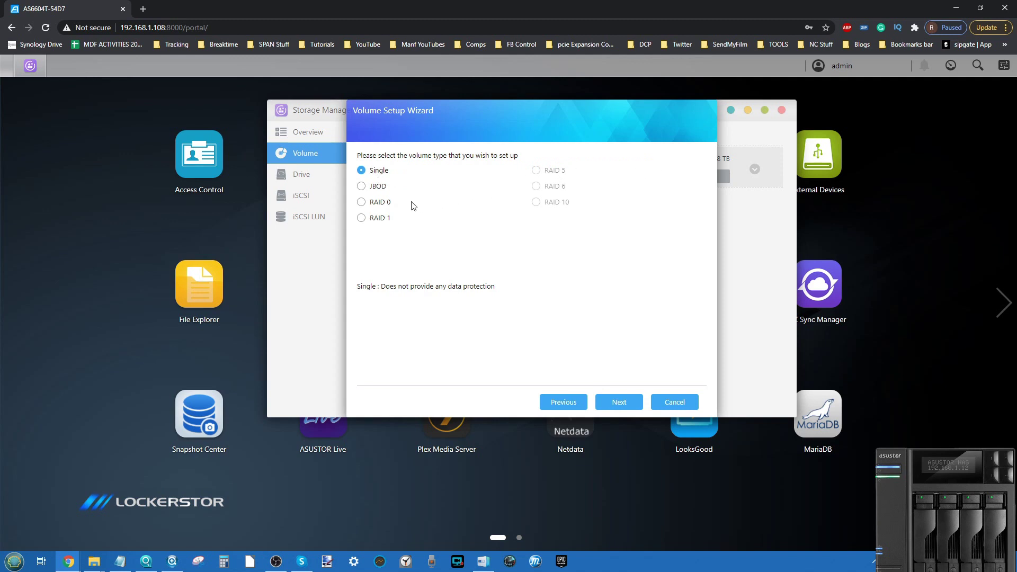
{"action": "left_click", "coordinate": [371, 220]}
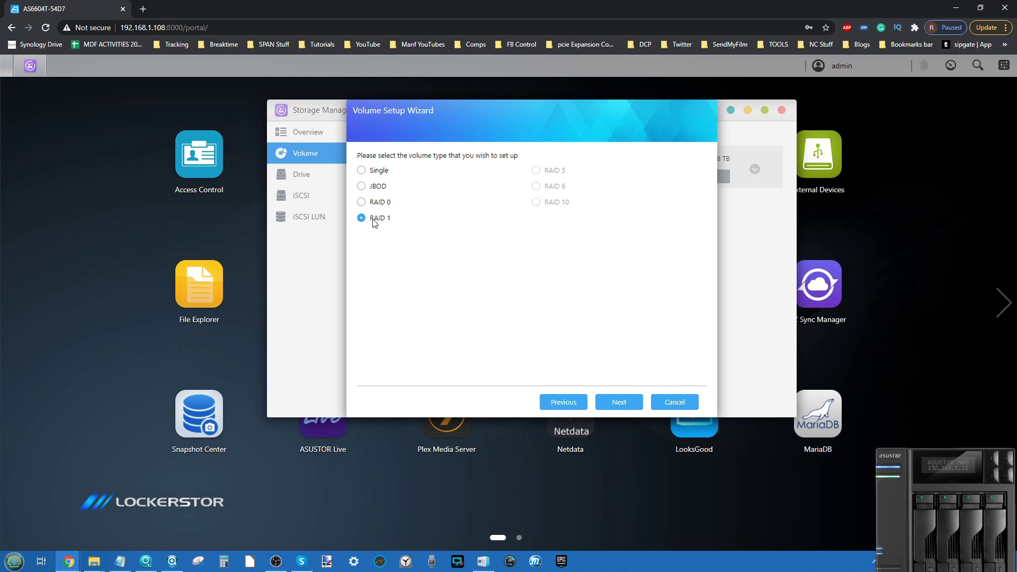
- Switch the volume type to RAID 0 and move the wizard slightly lower
{"action": "left_click", "coordinate": [379, 204]}
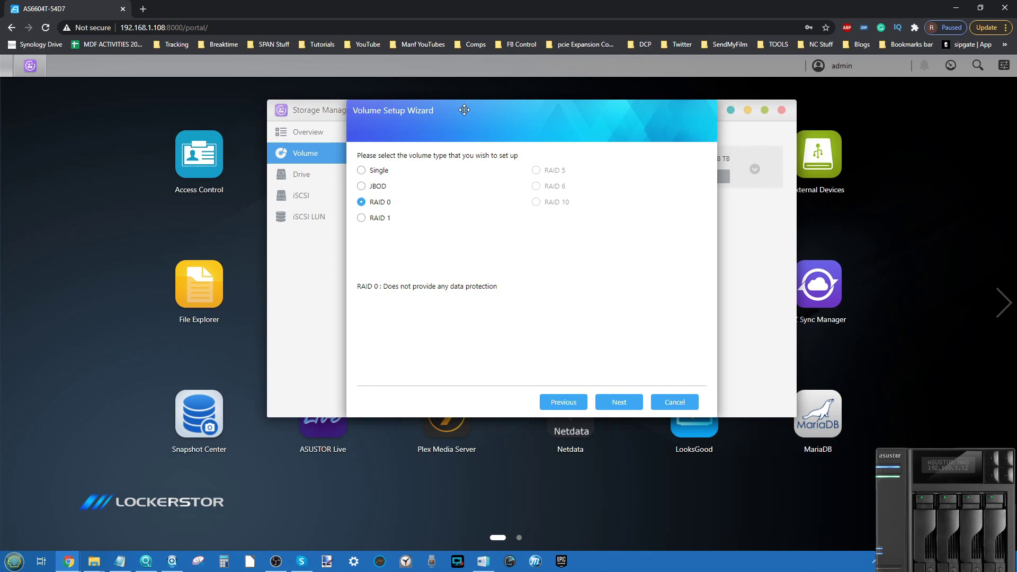
{"action": "left_click_drag", "start_coordinate": [464, 110], "coordinate": [488, 146]}
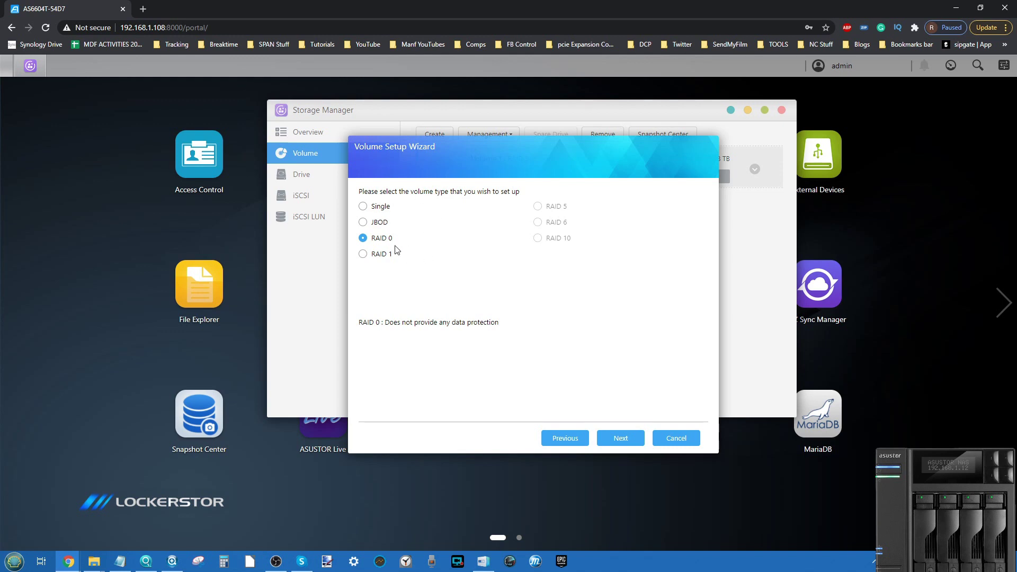
- Toggle between RAID 1 and RAID 0, settle on RAID 1, and advance to disk selection
{"action": "left_click", "coordinate": [376, 260]}
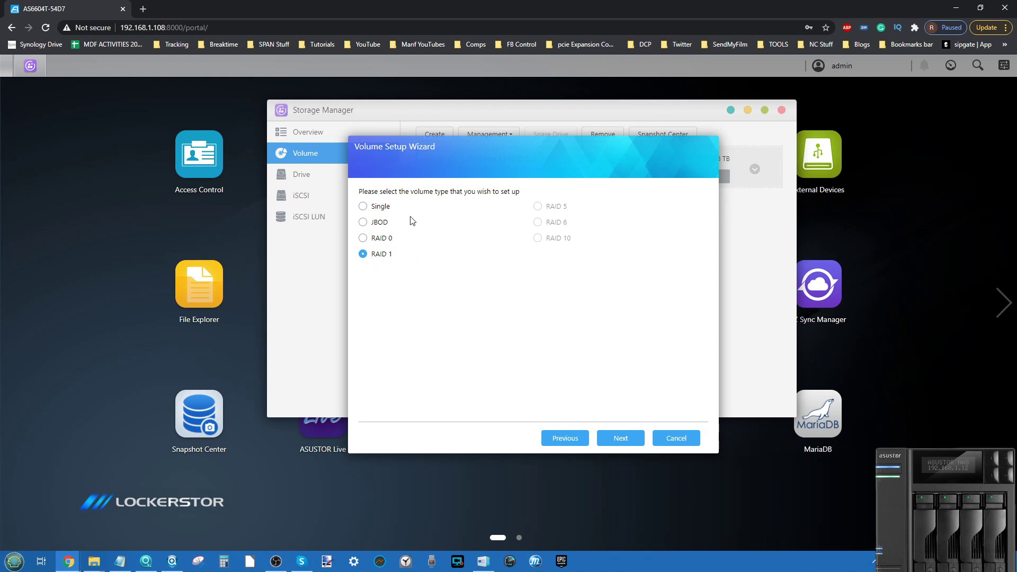
{"action": "left_click", "coordinate": [383, 239]}
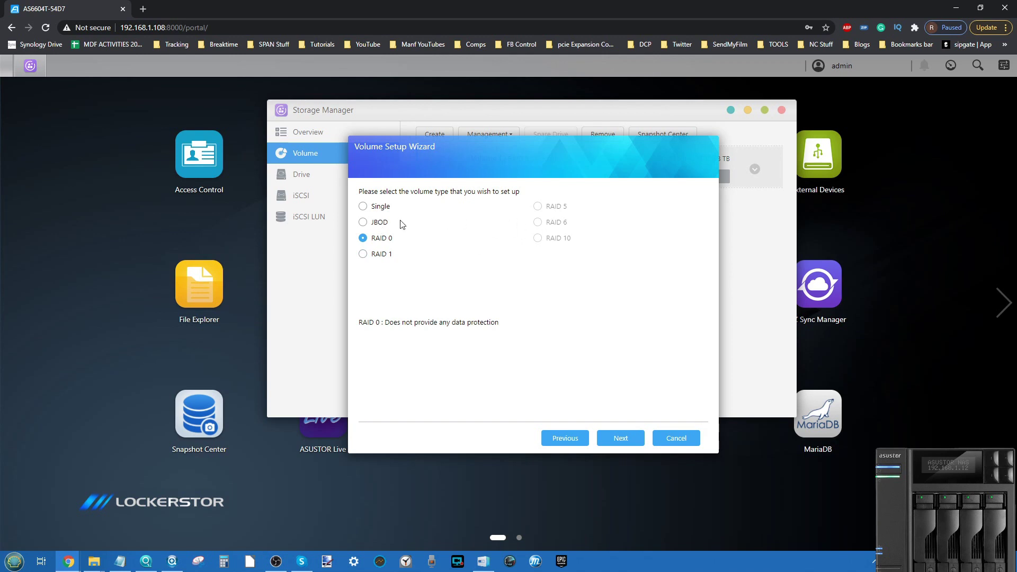
{"action": "left_click", "coordinate": [371, 254]}
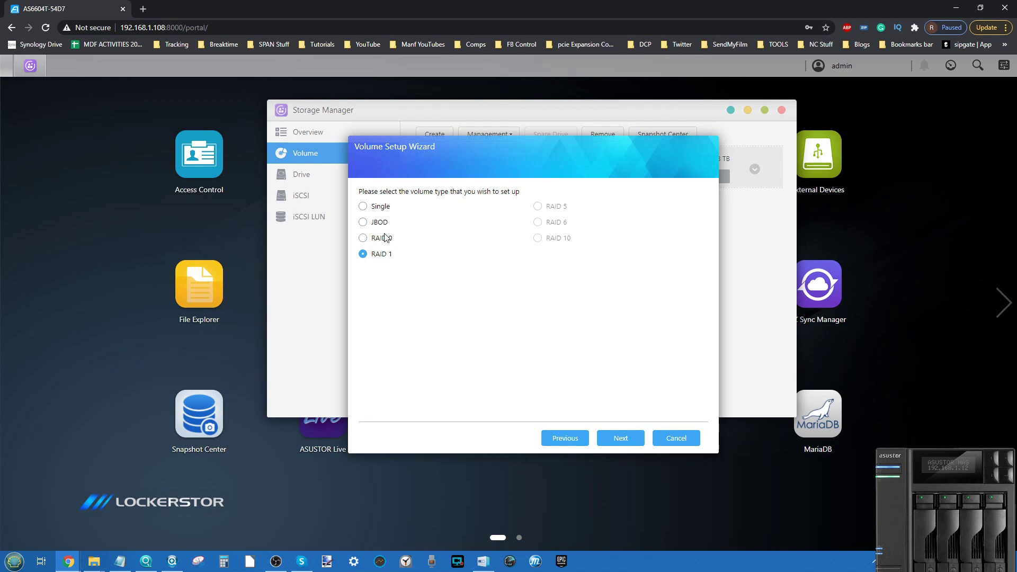
{"action": "left_click", "coordinate": [624, 440]}
- Select drives M.2-1 and M.2-2 for the volume and advance to spare drive setup
{"action": "left_click", "coordinate": [369, 225]}
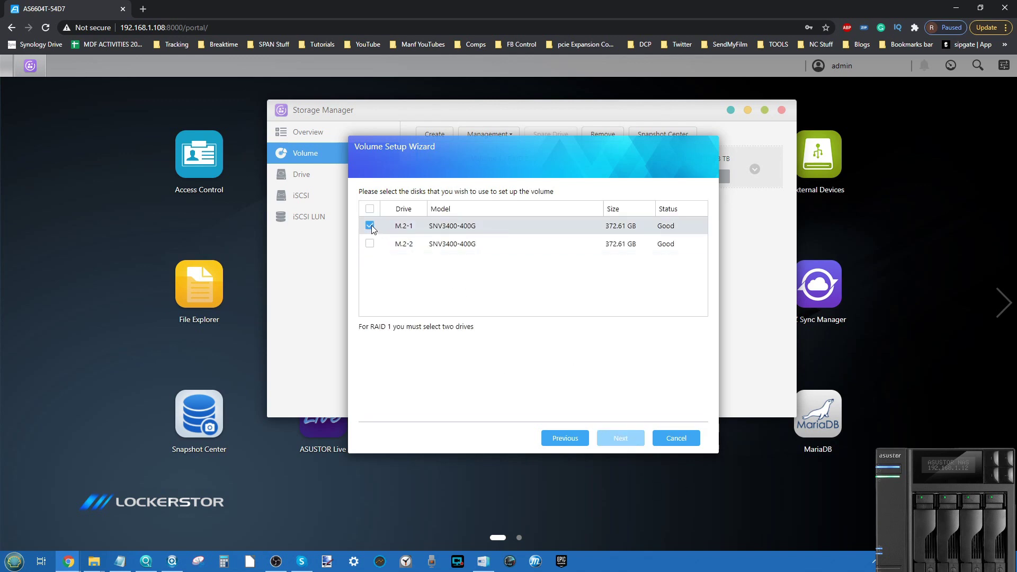
{"action": "left_click", "coordinate": [370, 243]}
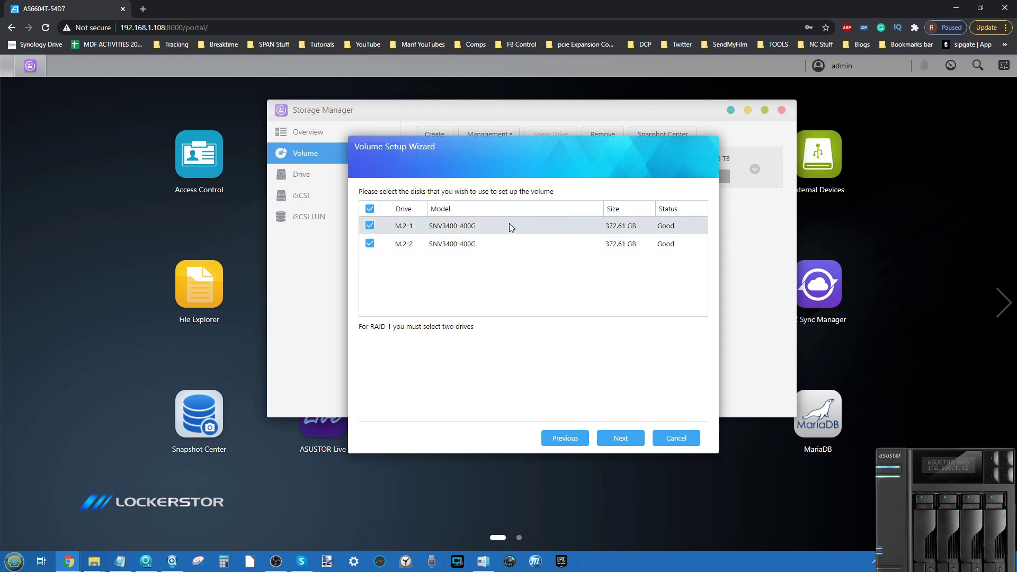
{"action": "left_click", "coordinate": [619, 437]}
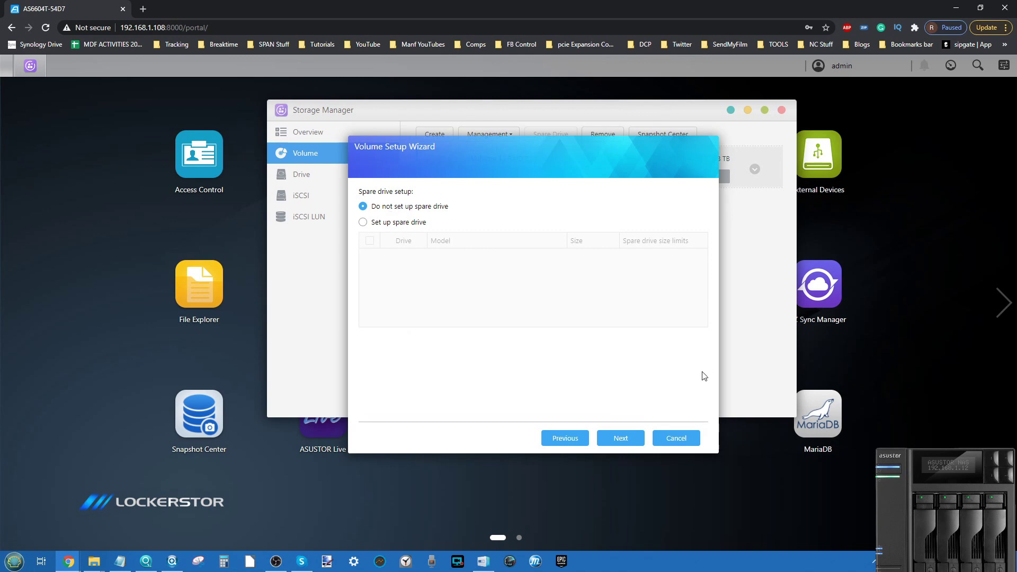
- Skip the spare drive, choose Btrfs, confirm the settings, and create the volume
{"action": "left_click", "coordinate": [637, 439]}
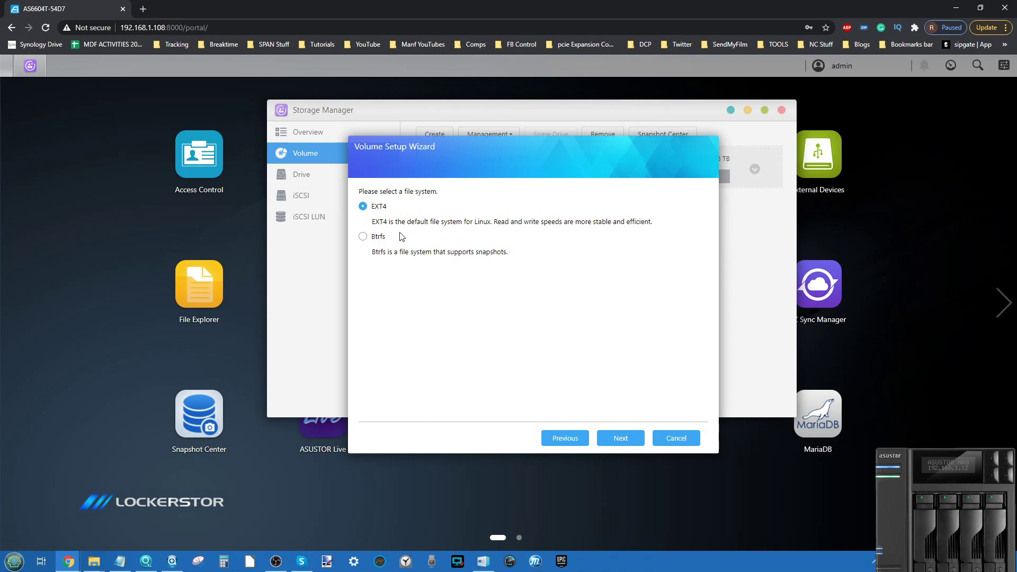
{"action": "left_click", "coordinate": [366, 238]}
{"action": "left_click", "coordinate": [620, 440]}
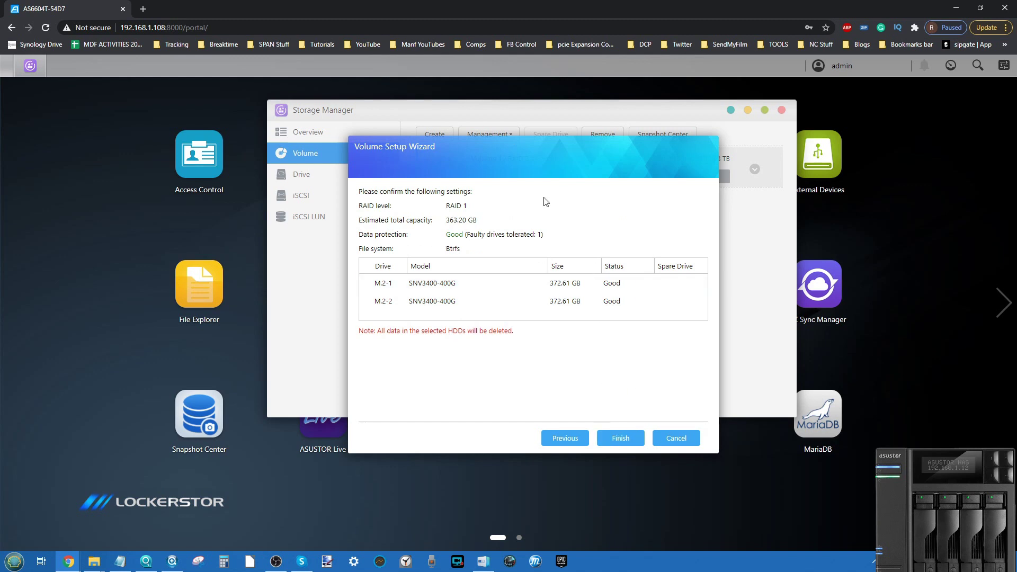
{"action": "left_click", "coordinate": [621, 440]}
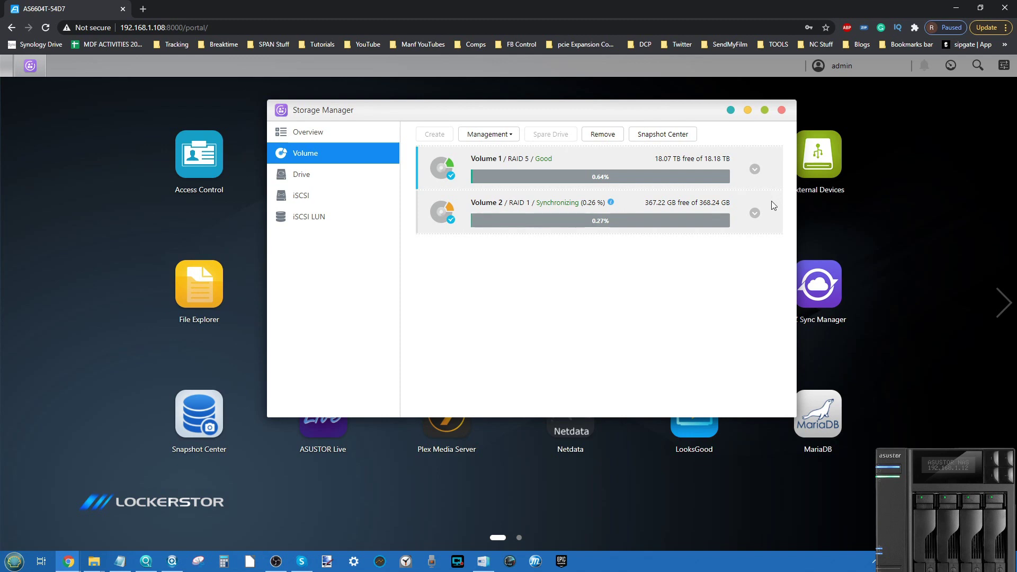
- Expand Volume 2's details to review its RAID 1 Btrfs setup, then show the drive list
{"action": "left_click", "coordinate": [754, 213]}
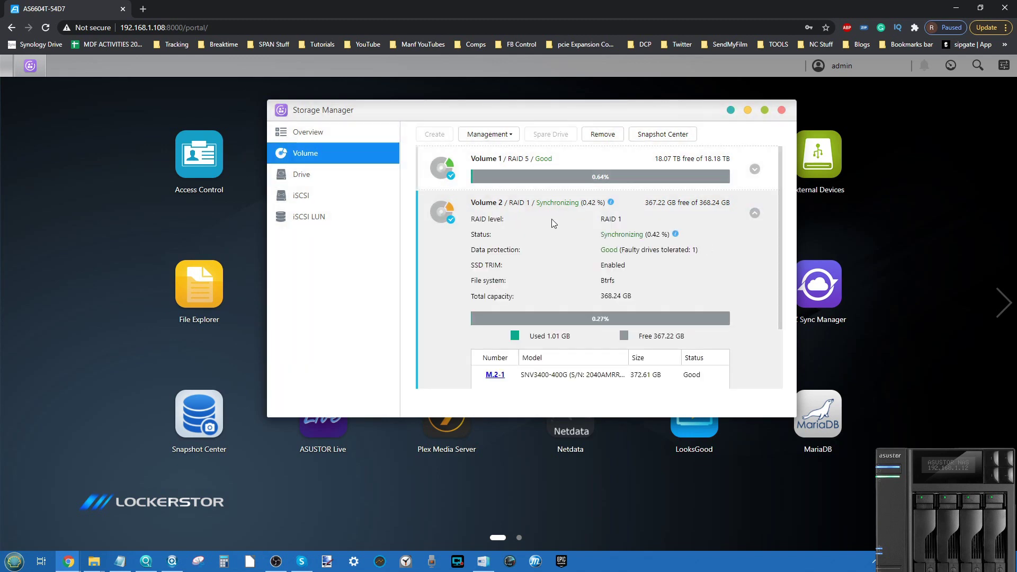
{"action": "scroll", "coordinate": [552, 219], "scroll_direction": "down", "scroll_amount": 3}
{"action": "scroll", "coordinate": [551, 218], "scroll_direction": "up", "scroll_amount": 1}
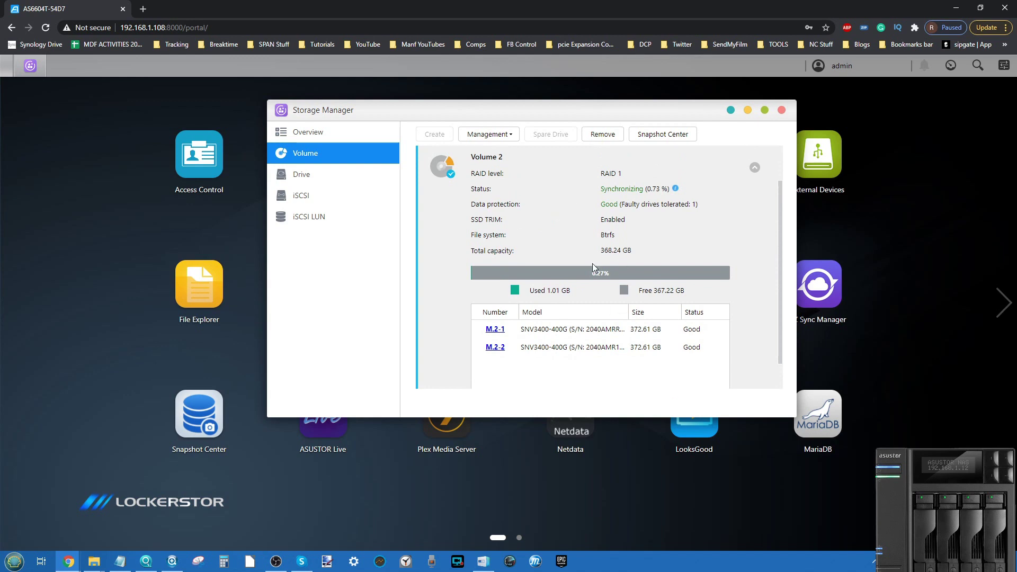
{"action": "scroll", "coordinate": [567, 313], "scroll_direction": "up", "scroll_amount": 2}
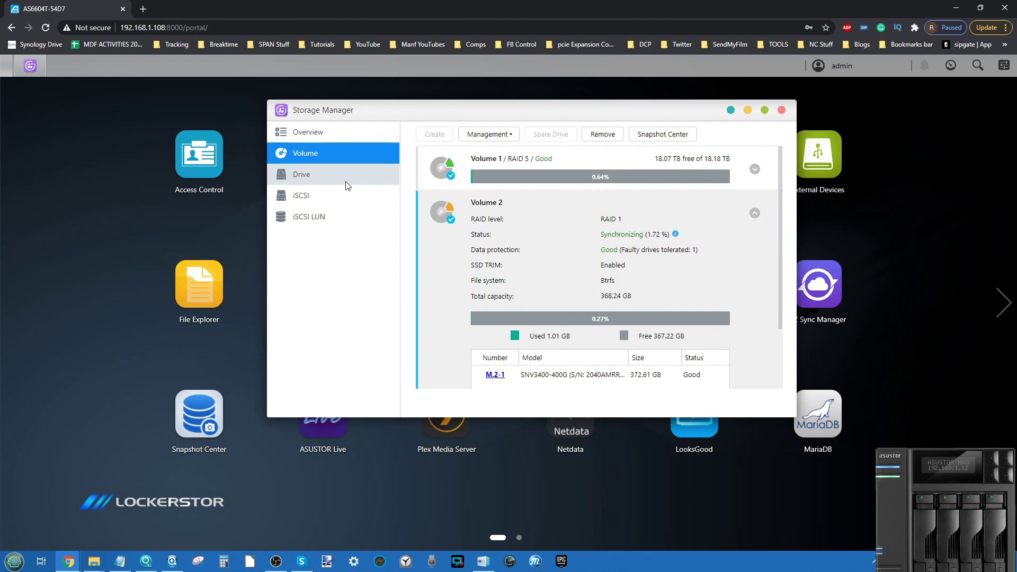
{"action": "left_click", "coordinate": [329, 176]}
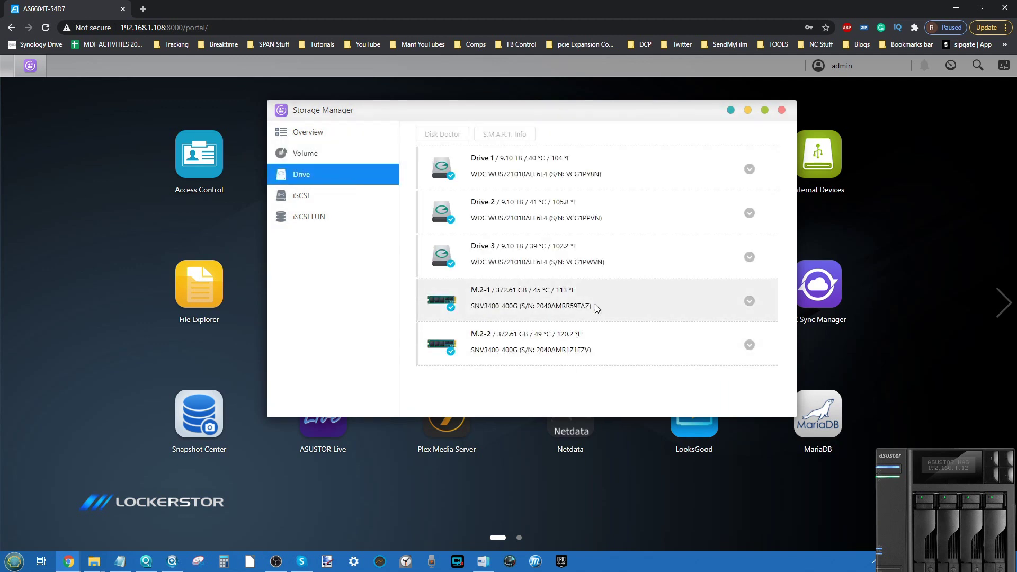
{"action": "left_click", "coordinate": [357, 155]}
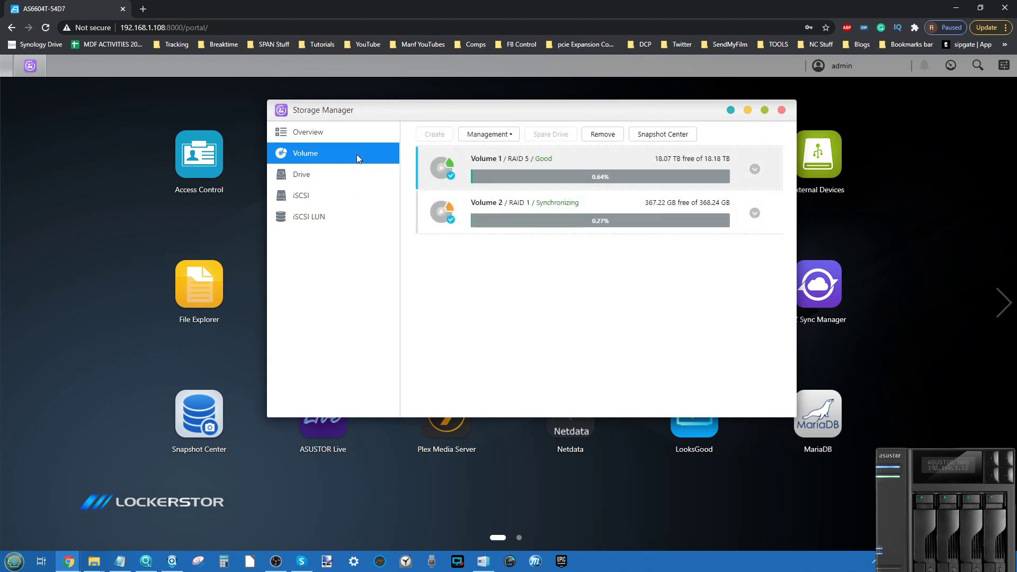
{"action": "left_click", "coordinate": [348, 131]}
{"action": "mouse_move", "coordinate": [524, 391]}
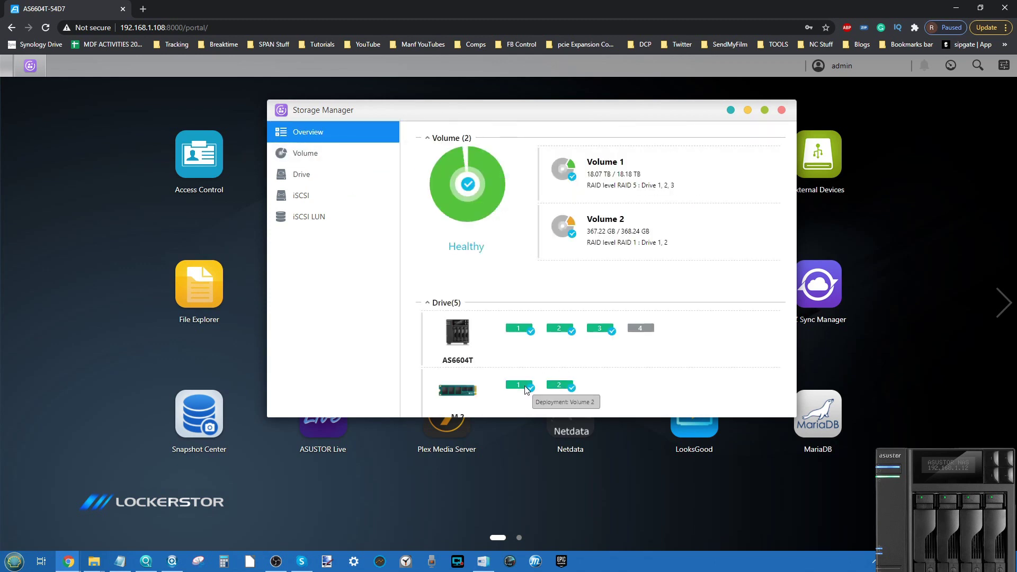
{"action": "mouse_move", "coordinate": [564, 384]}
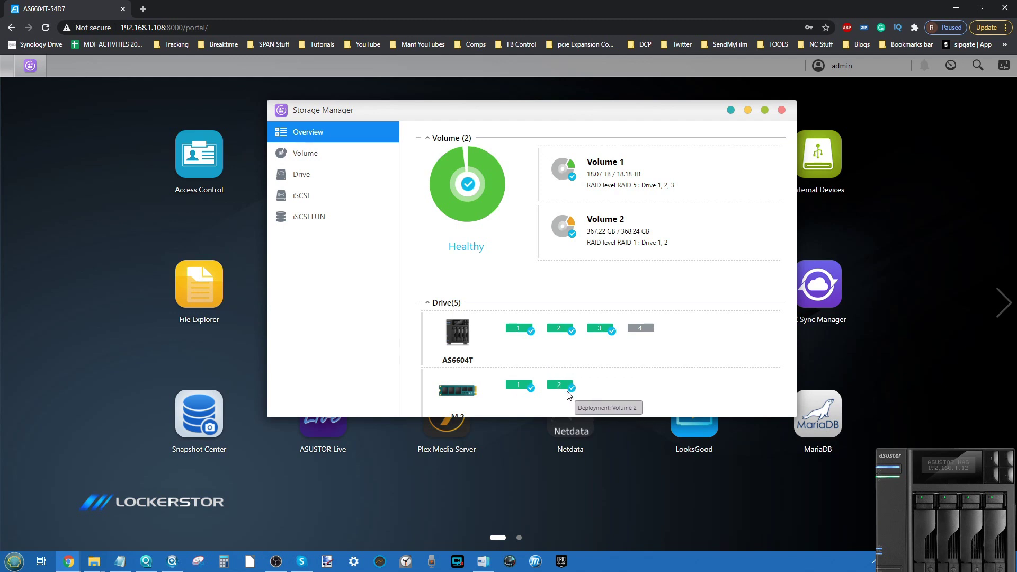
{"action": "mouse_move", "coordinate": [611, 327]}
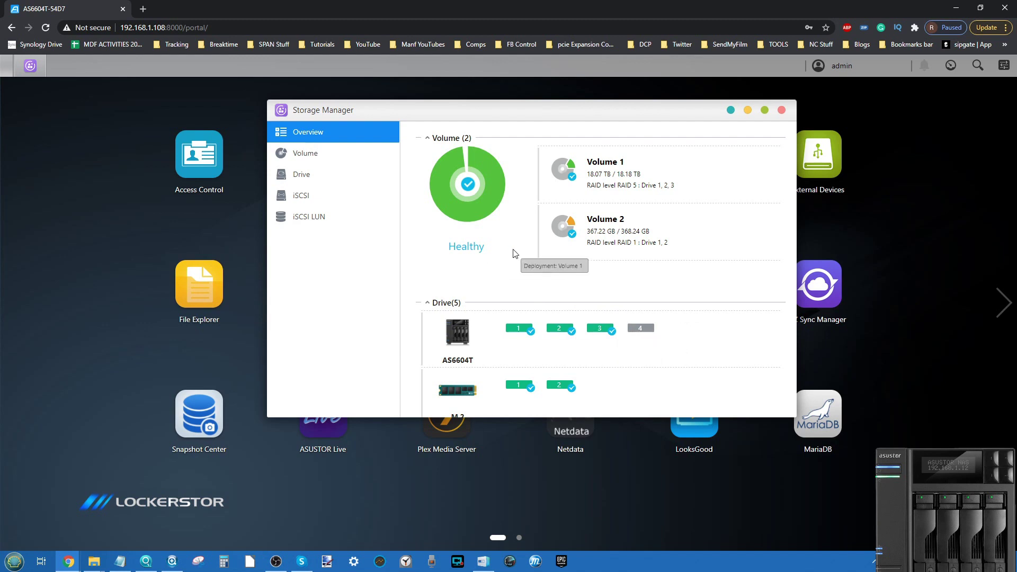
- Return to the volume list, review Volume 2's expanded details, then collapse them
{"action": "left_click", "coordinate": [338, 152]}
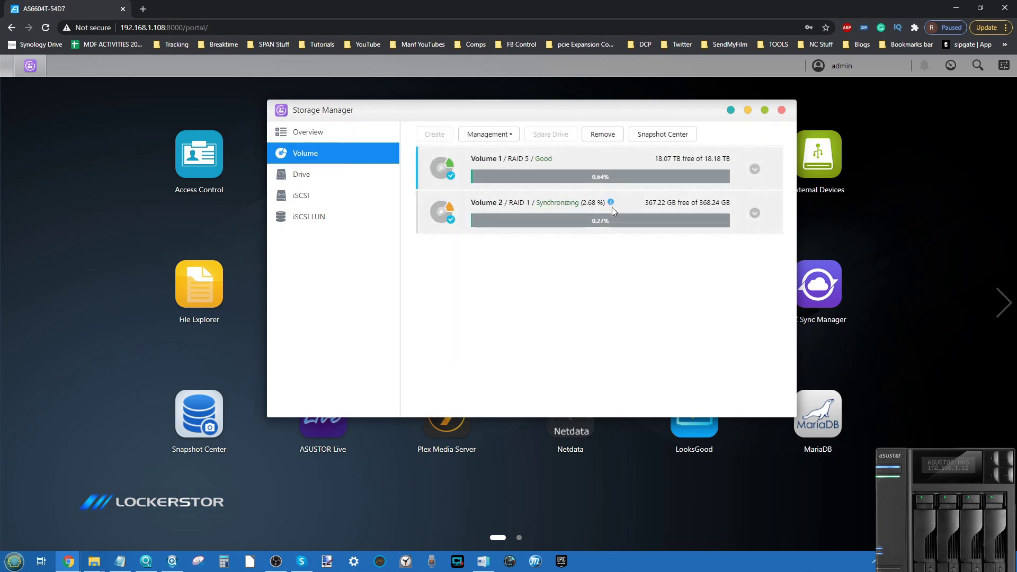
{"action": "left_click", "coordinate": [754, 212]}
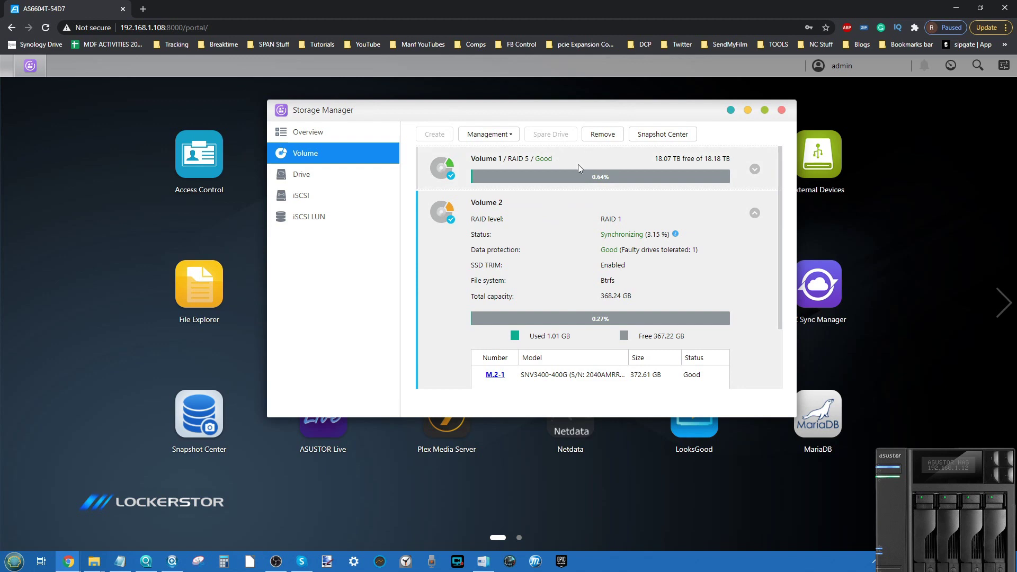
{"action": "scroll", "coordinate": [569, 245], "scroll_direction": "down", "scroll_amount": 3}
{"action": "scroll", "coordinate": [569, 245], "scroll_direction": "up", "scroll_amount": 3}
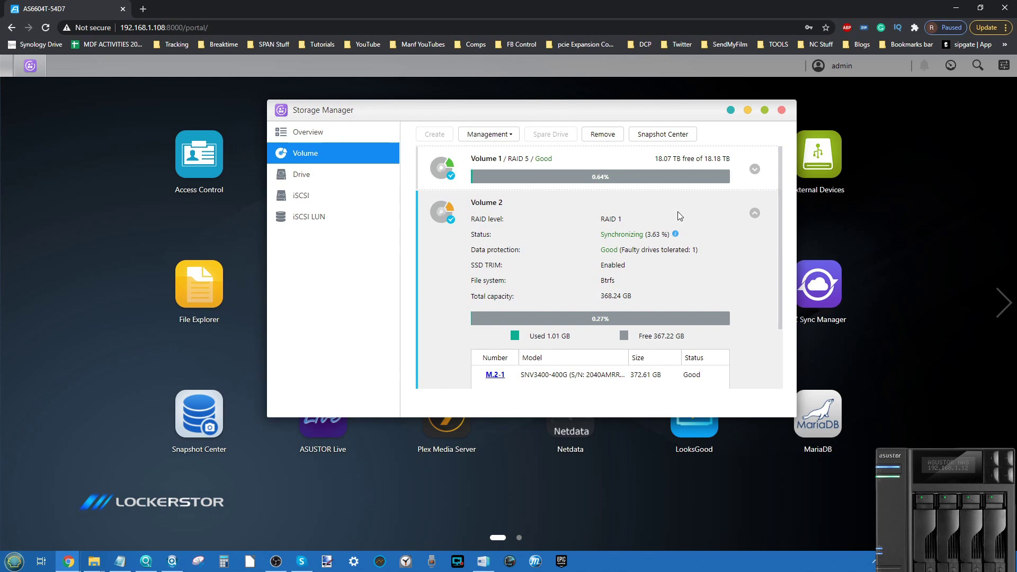
{"action": "left_click", "coordinate": [755, 169]}
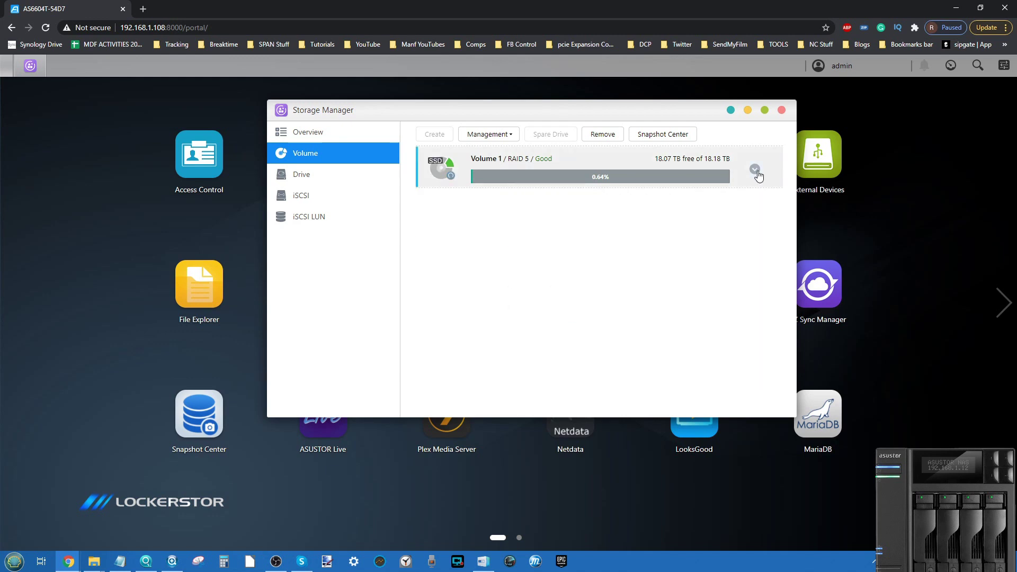
- Expand Volume 1's details to check the synchronising Read & Write SSD cache, then view the drives
{"action": "left_click", "coordinate": [755, 170]}
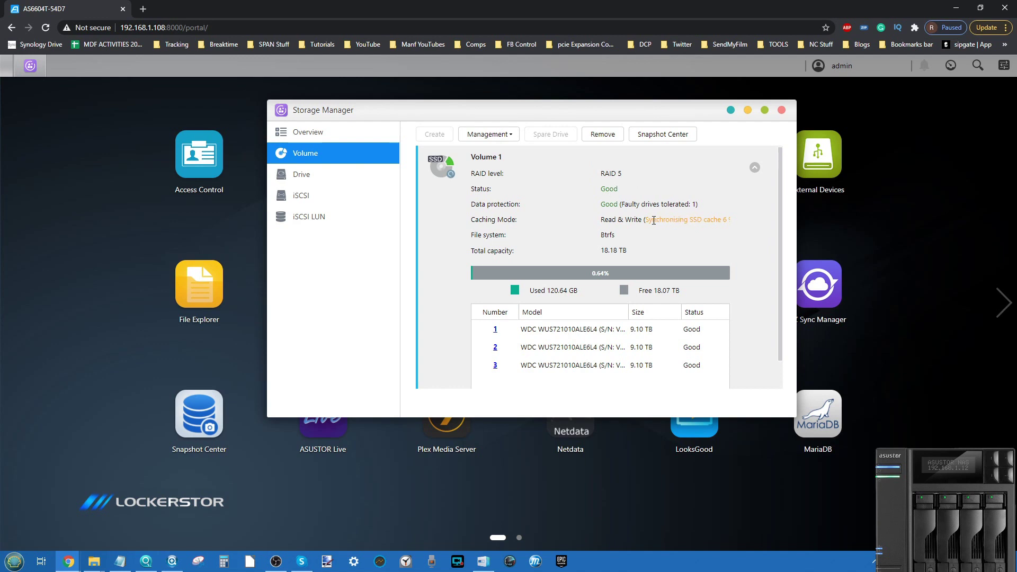
{"action": "left_click_drag", "start_coordinate": [652, 219], "coordinate": [680, 221]}
{"action": "left_click", "coordinate": [677, 221]}
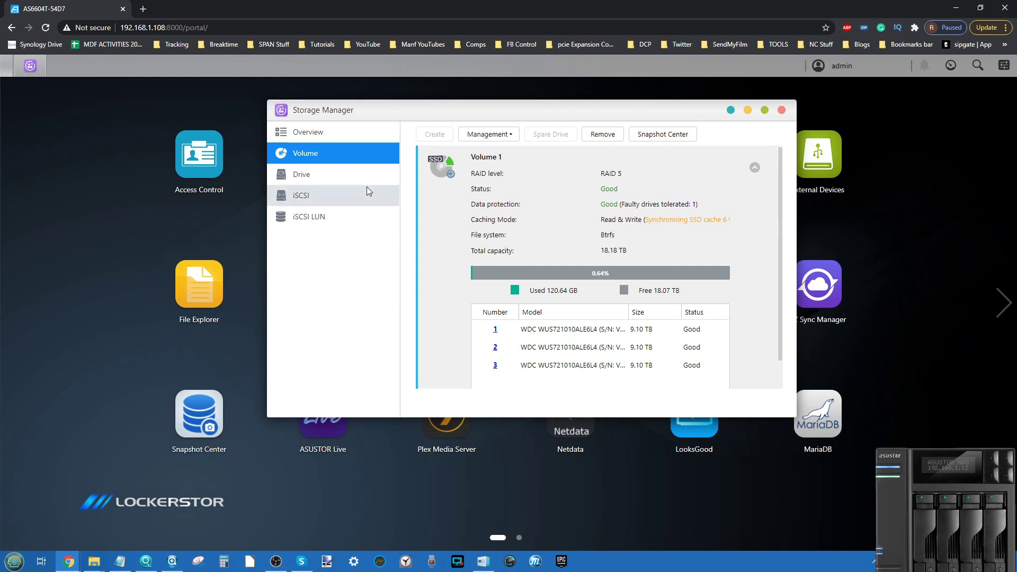
{"action": "left_click", "coordinate": [348, 180]}
{"action": "left_click", "coordinate": [334, 132]}
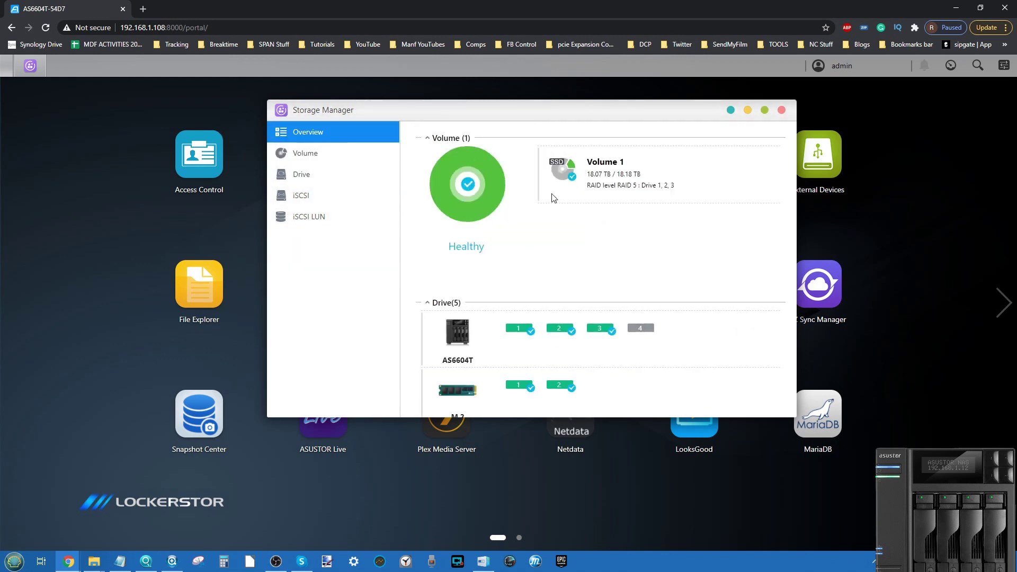
{"action": "mouse_move", "coordinate": [528, 389]}
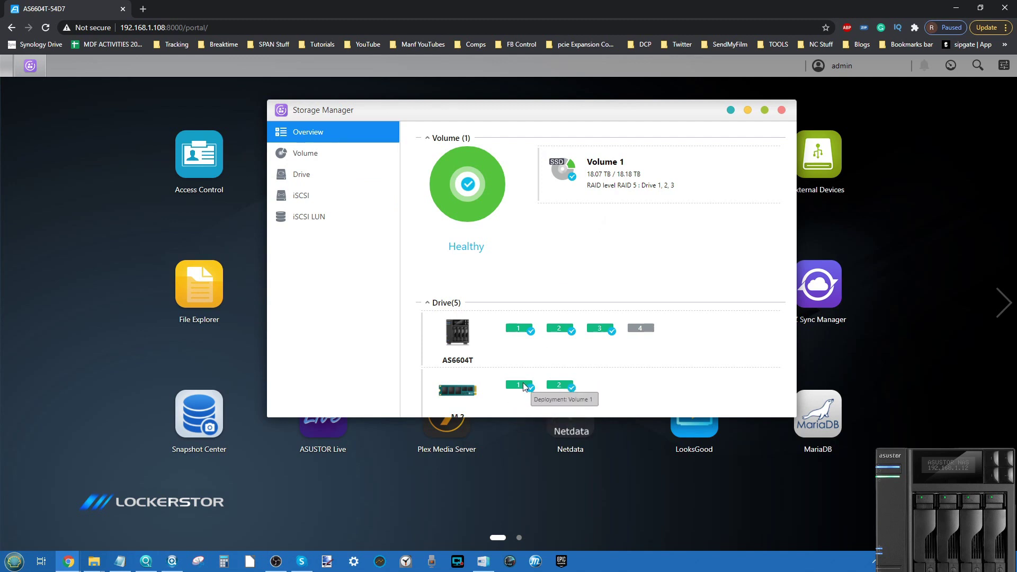
{"action": "mouse_move", "coordinate": [516, 328]}
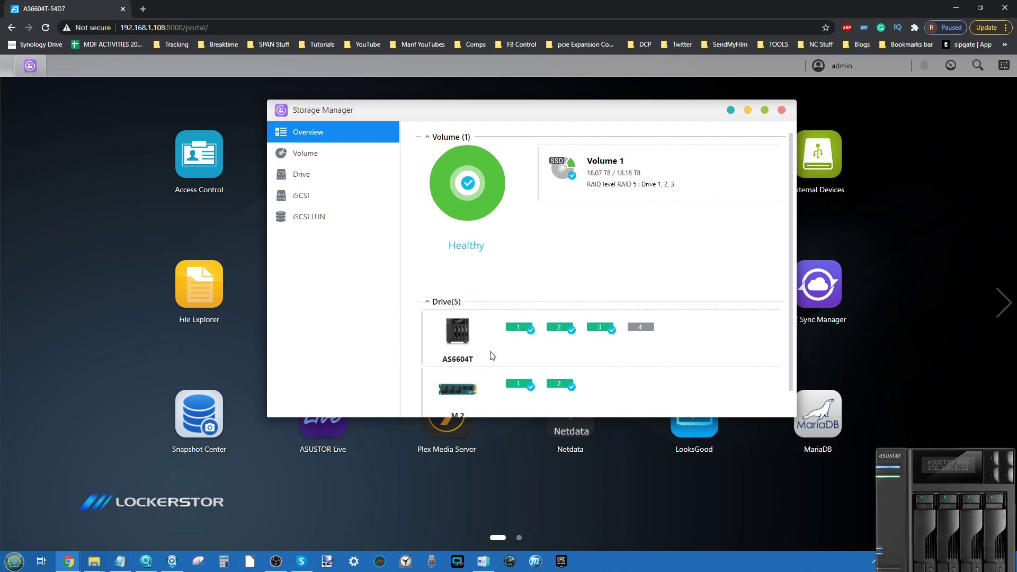
{"action": "left_click", "coordinate": [296, 154]}
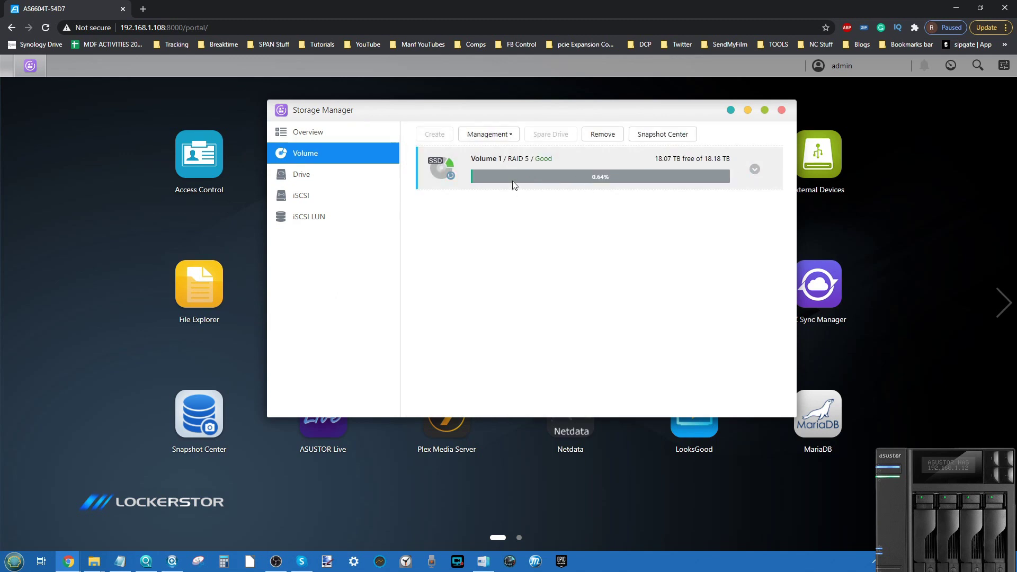
- Safely remove the SSD cache from Volume 1 and confirm the removal
{"action": "left_click", "coordinate": [486, 136]}
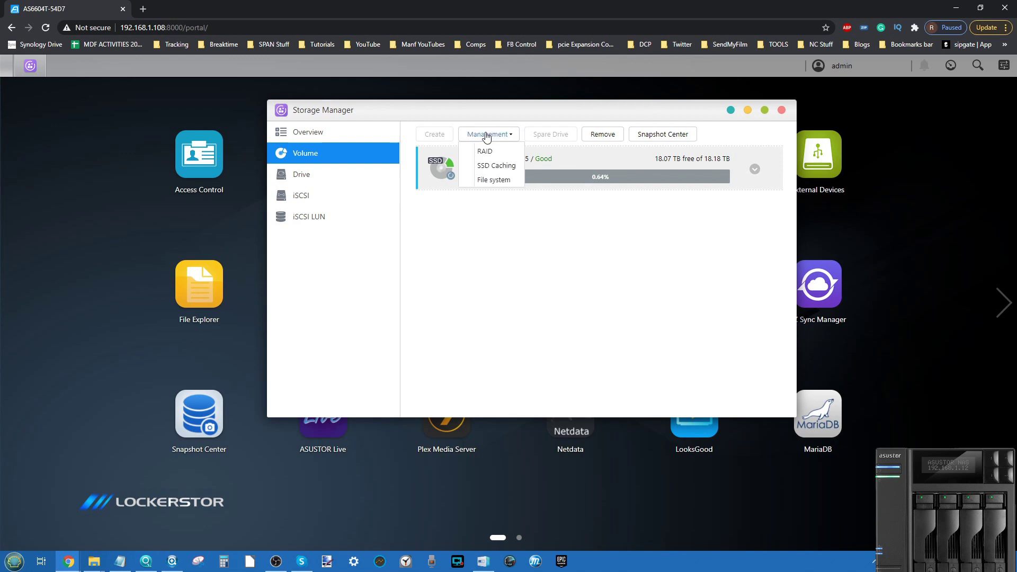
{"action": "left_click", "coordinate": [496, 168]}
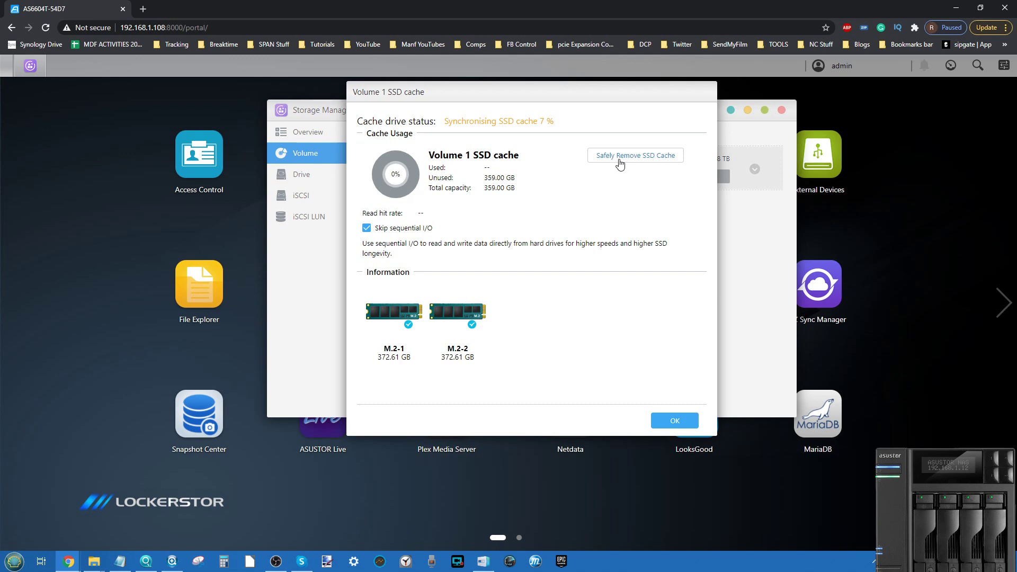
{"action": "left_click", "coordinate": [651, 158]}
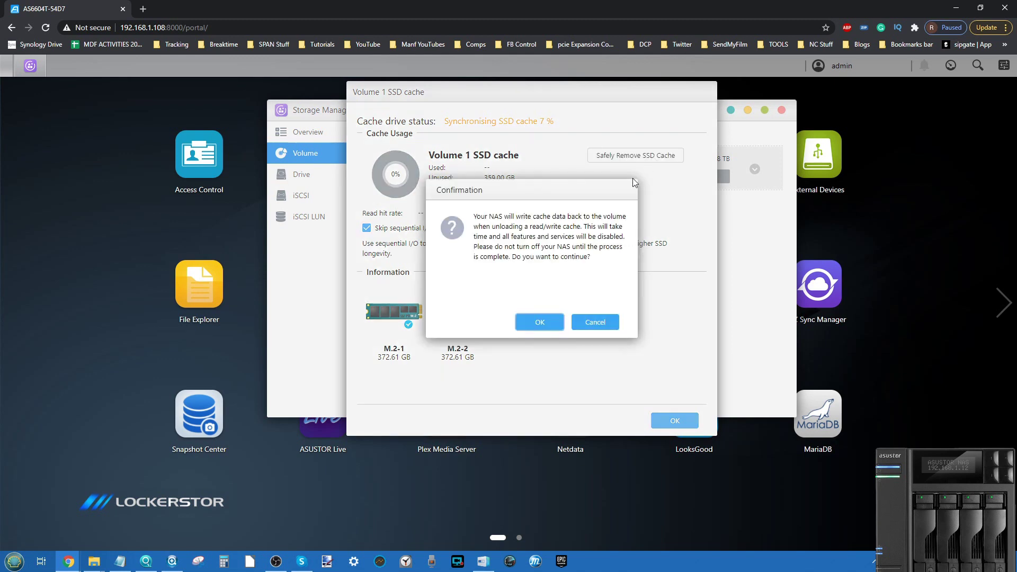
{"action": "left_click", "coordinate": [551, 323]}
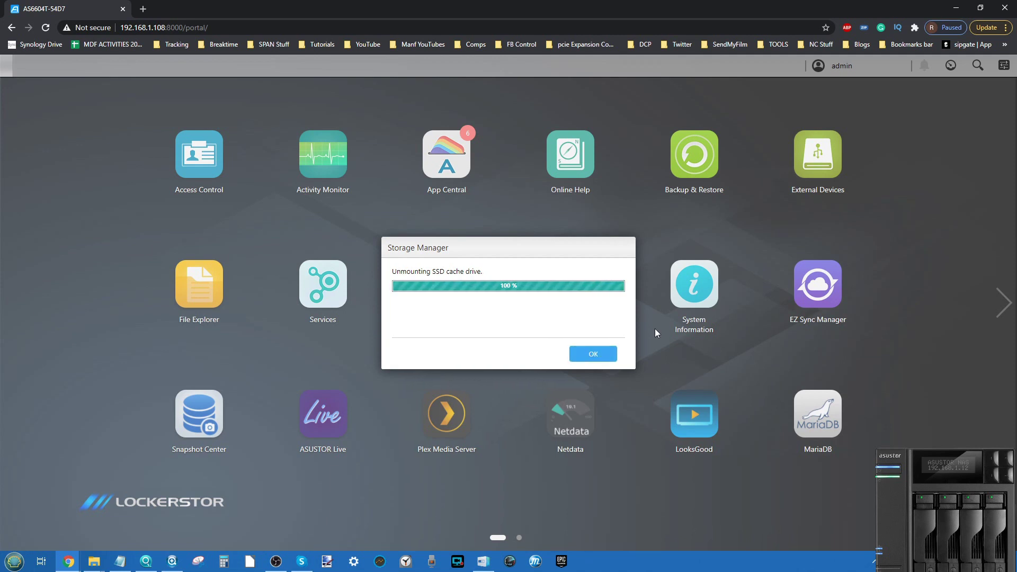
- Dismiss the finished unmount, check Volume 1 is plain RAID 5, and start a new volume
{"action": "left_click", "coordinate": [598, 354]}
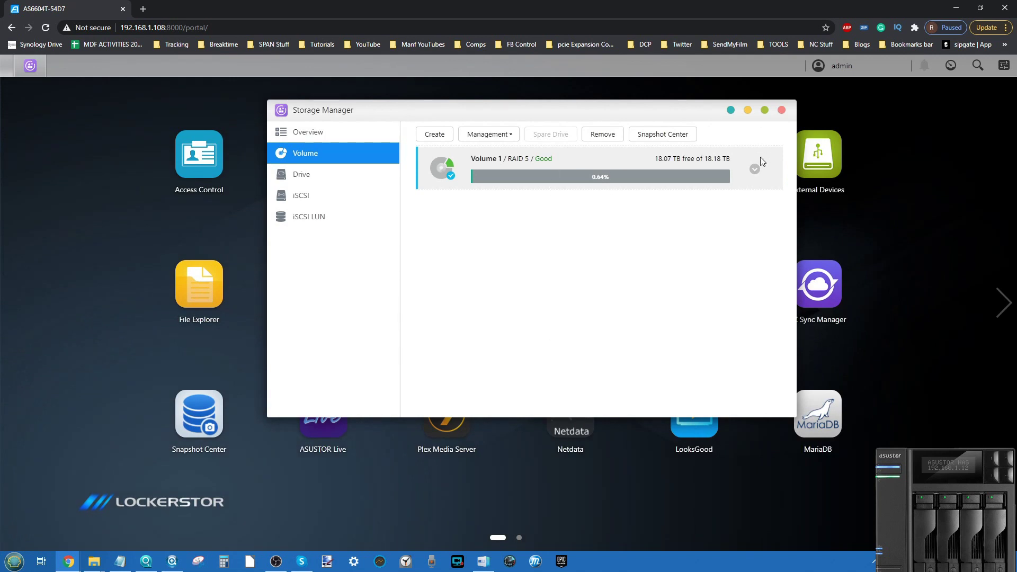
{"action": "left_click", "coordinate": [754, 169]}
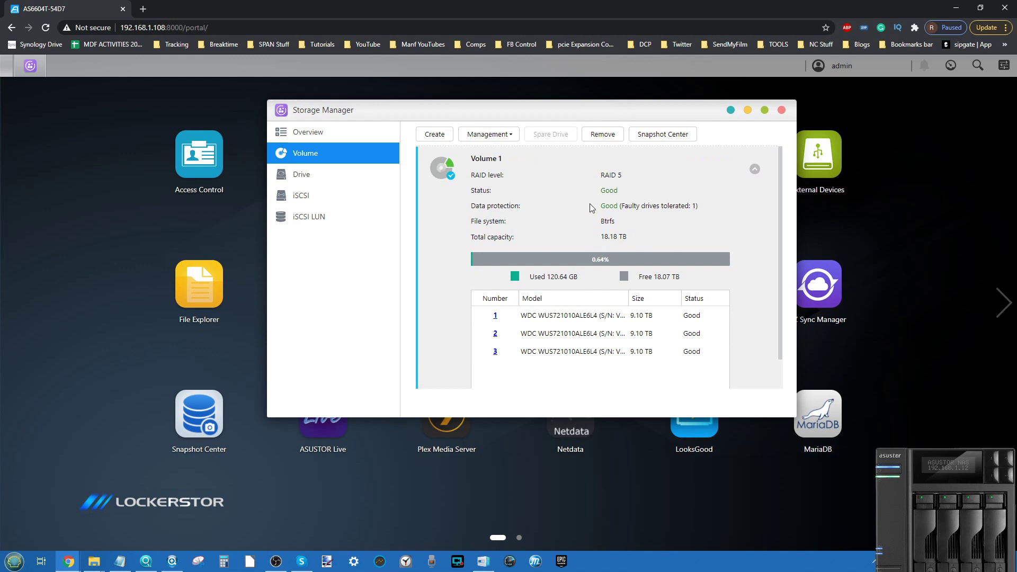
{"action": "left_click", "coordinate": [434, 134]}
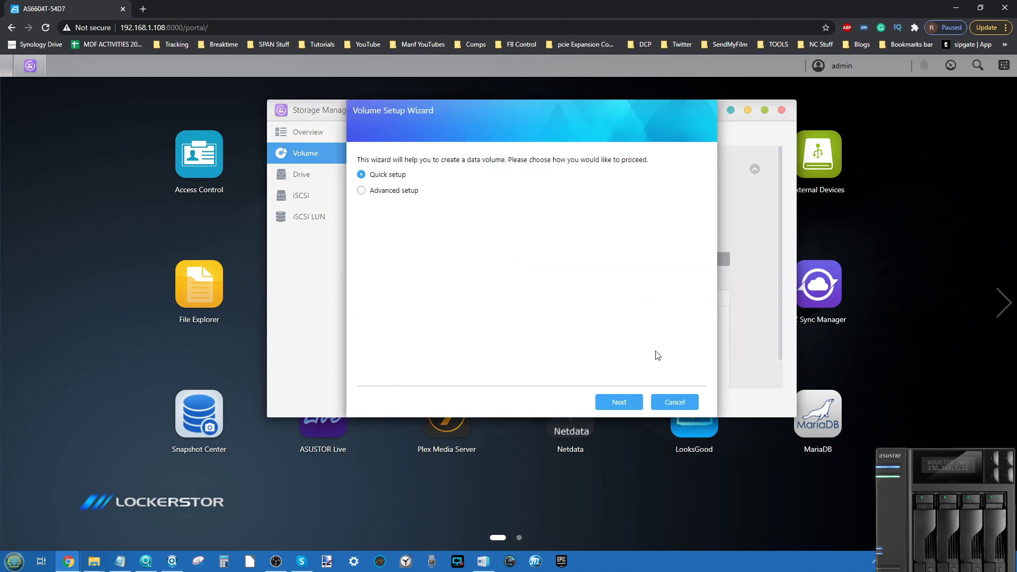
- Create the RAID 0 volume from the M.2 drives using quick setup with Btrfs snapshot support
{"action": "left_click", "coordinate": [640, 402]}
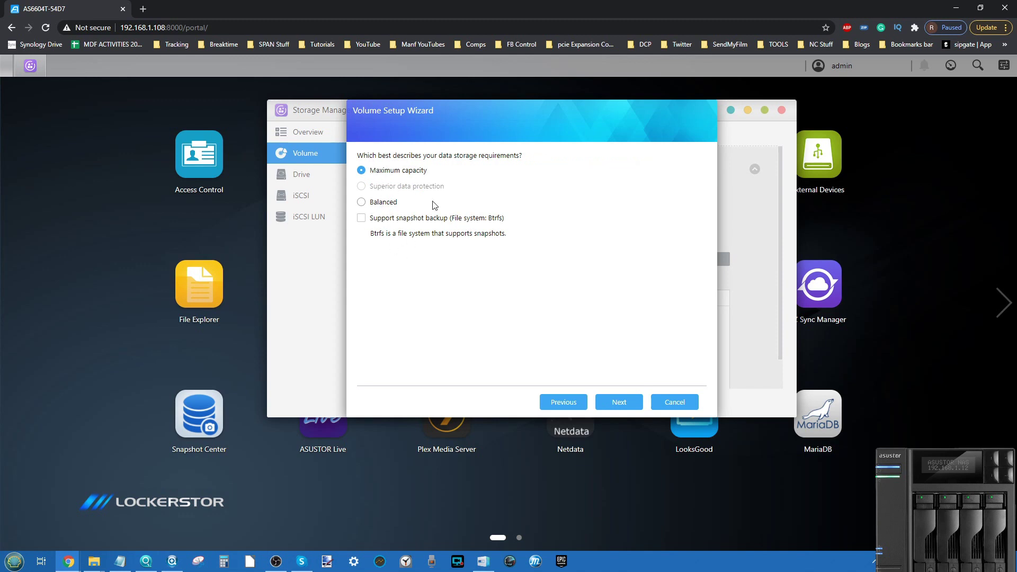
{"action": "left_click", "coordinate": [464, 222]}
{"action": "left_click", "coordinate": [619, 407]}
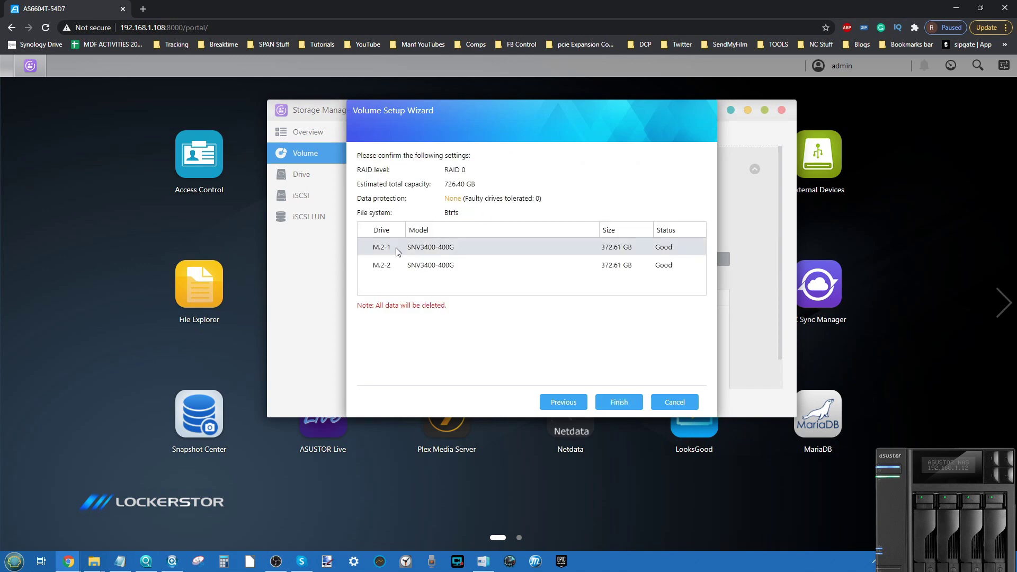
{"action": "left_click", "coordinate": [618, 402]}
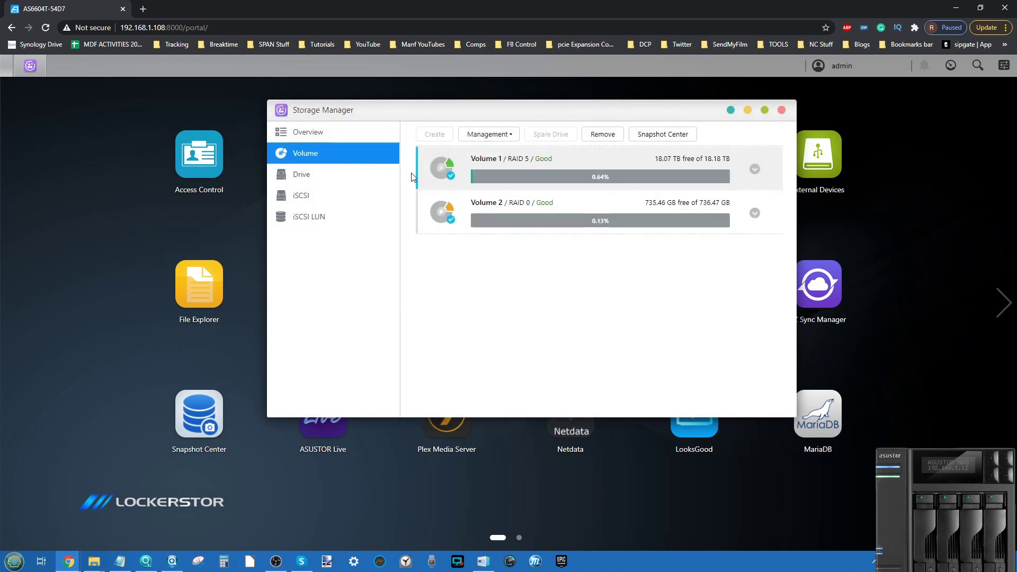
- Expand Volume 2 and review its drive table showing both 372.61 GB M.2 drives
{"action": "left_click", "coordinate": [754, 213]}
{"action": "scroll", "coordinate": [711, 249], "scroll_direction": "down", "scroll_amount": 1}
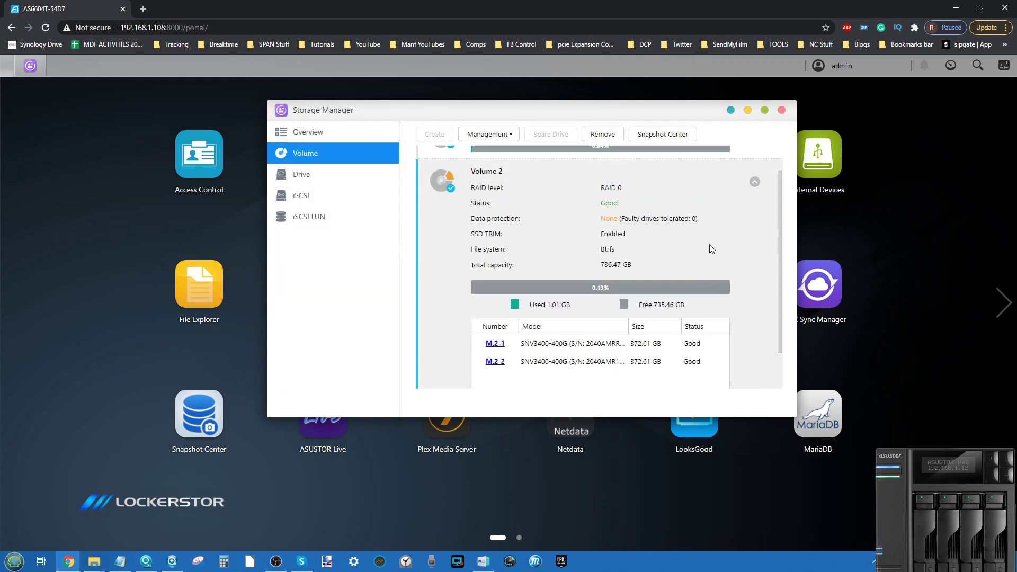
{"action": "scroll", "coordinate": [711, 249], "scroll_direction": "down", "scroll_amount": 1}
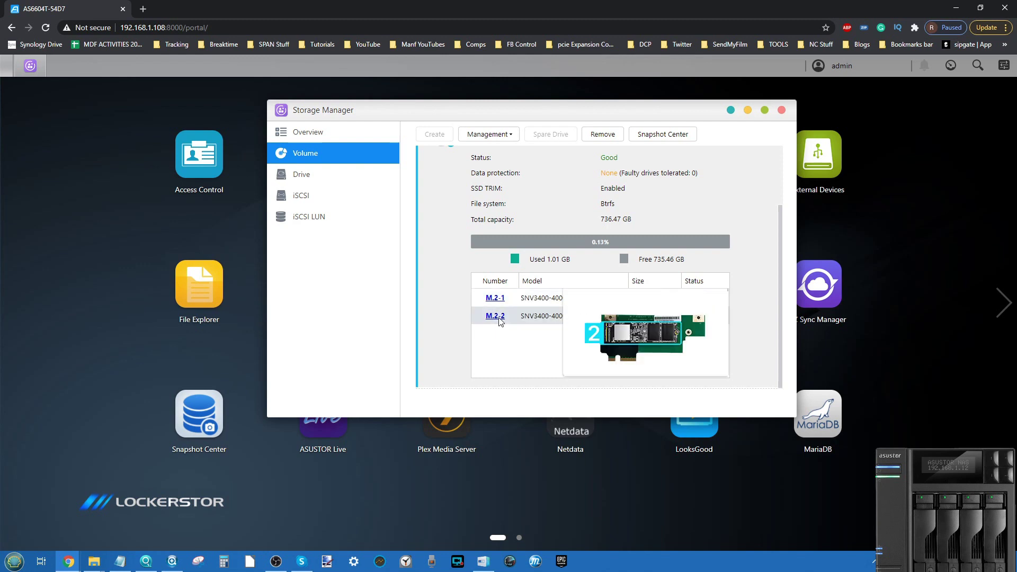
{"action": "mouse_move", "coordinate": [500, 306]}
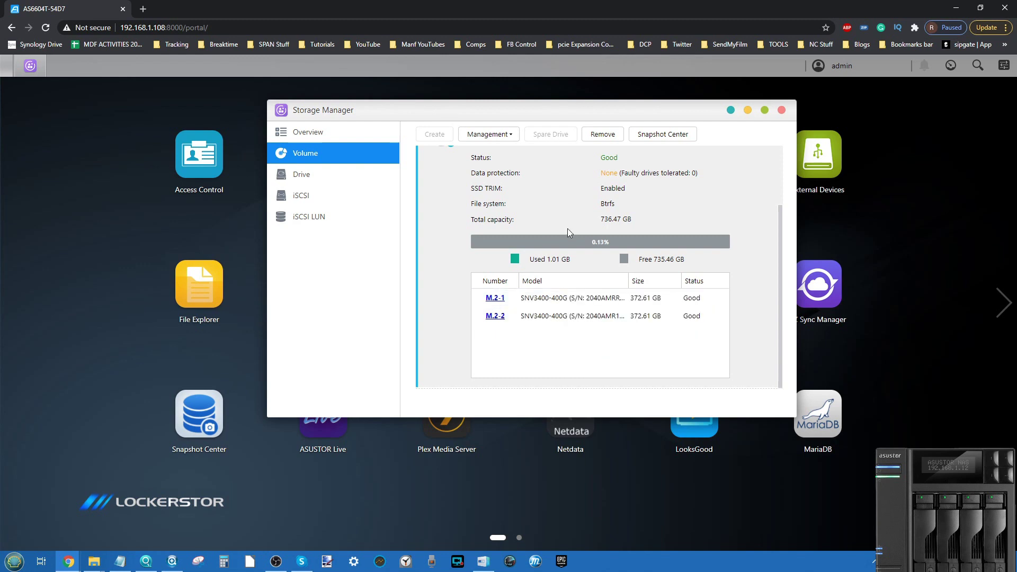